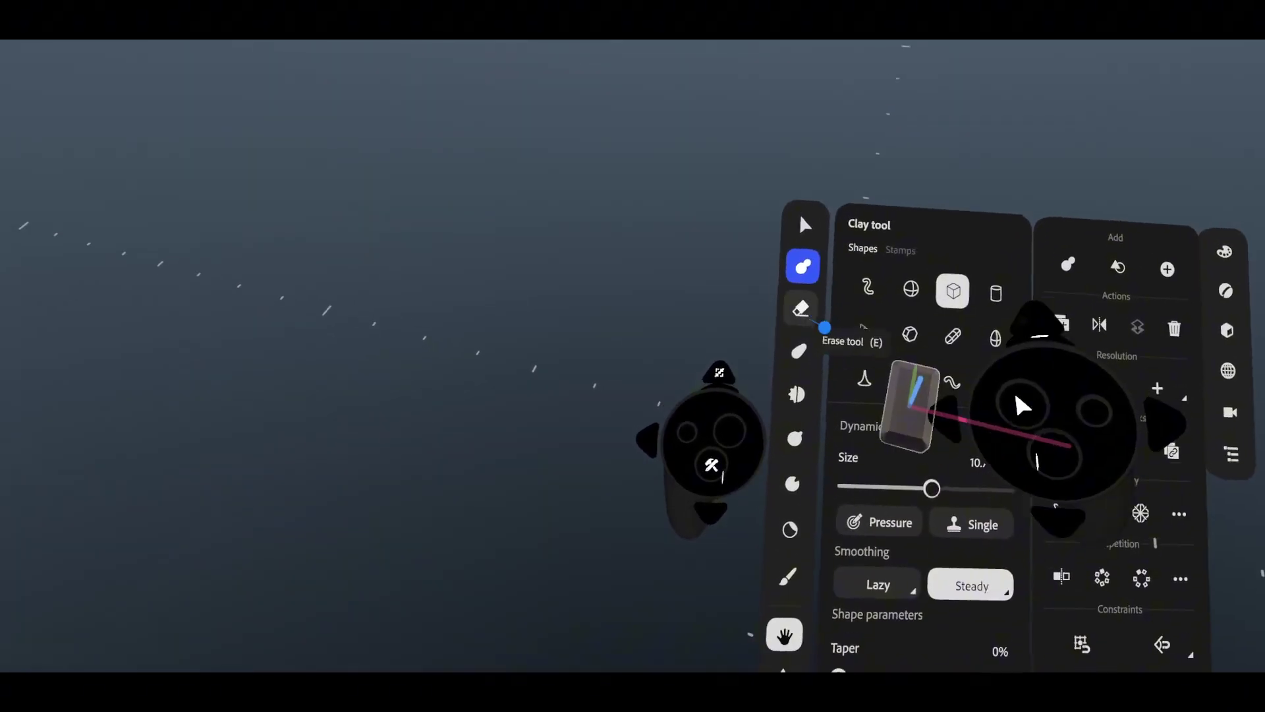
- Build the U-shaped cube-clay form, switching between Clay, Smooth and Erase tools to trim it
{"action": "left_click", "coordinate": [798, 391]}
{"action": "left_click", "coordinate": [792, 431]}
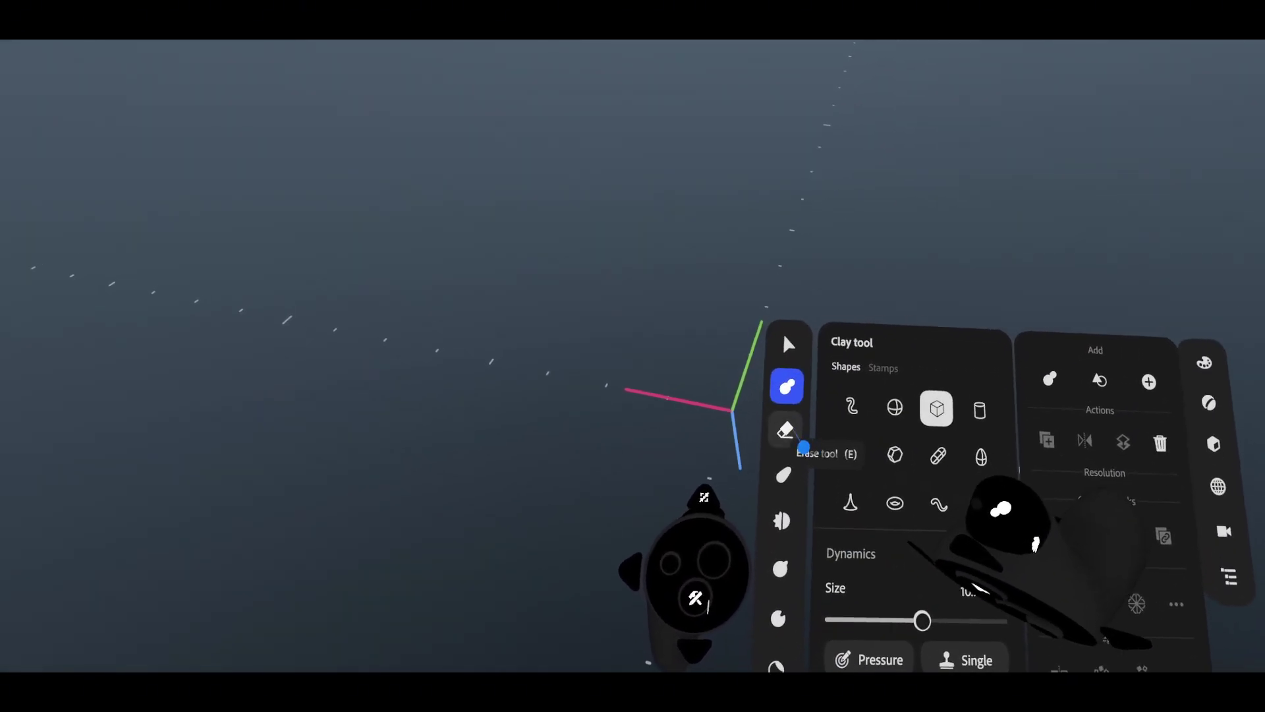
{"action": "left_click", "coordinate": [786, 430]}
{"action": "left_click", "coordinate": [787, 388]}
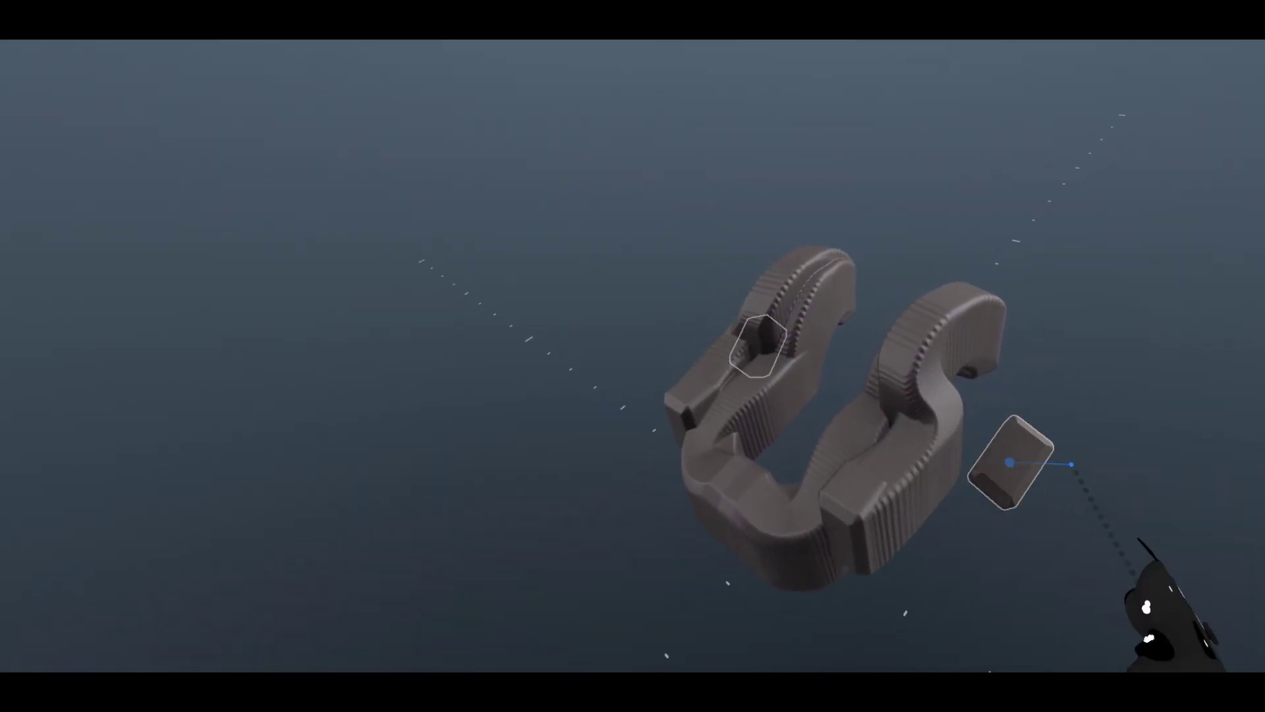
{"action": "left_click", "coordinate": [780, 474]}
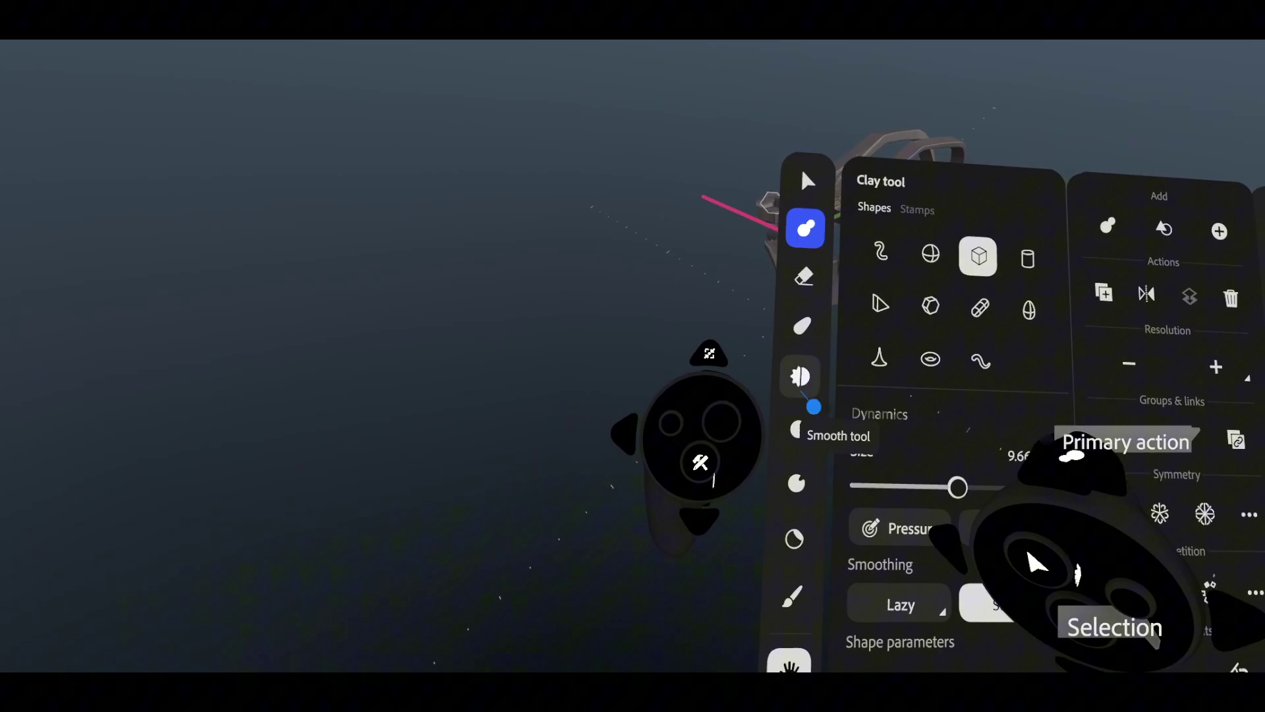
- Enlarge the bracket sculpture from the Warp tool, then reselect the cube-shaped Clay tool
{"action": "left_click", "coordinate": [824, 395]}
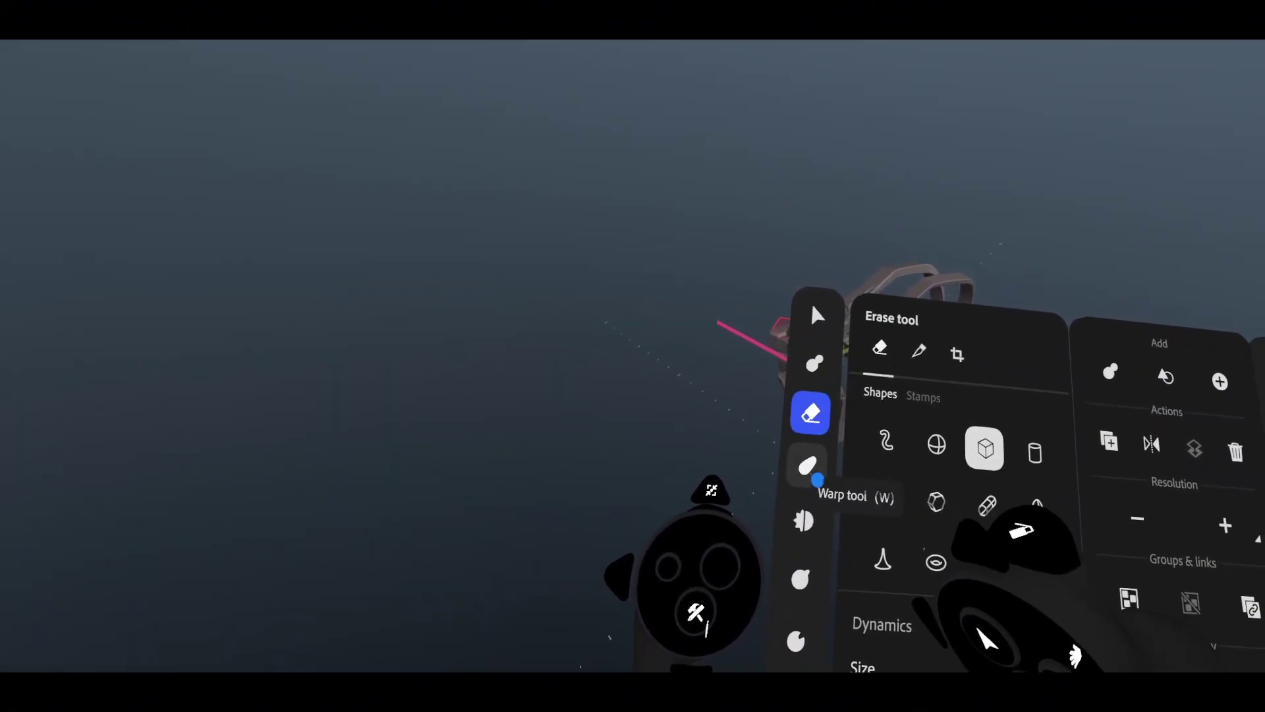
{"action": "left_click", "coordinate": [811, 466]}
{"action": "left_click", "coordinate": [810, 429]}
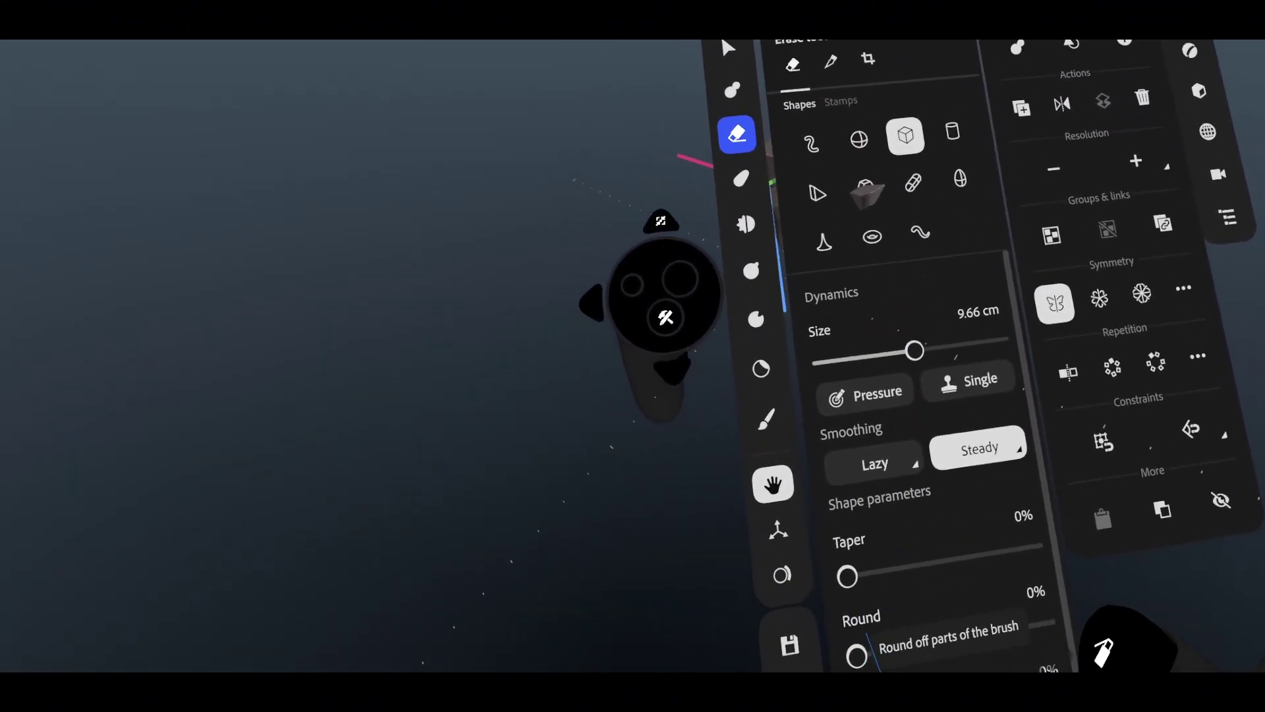
{"action": "left_click", "coordinate": [748, 354]}
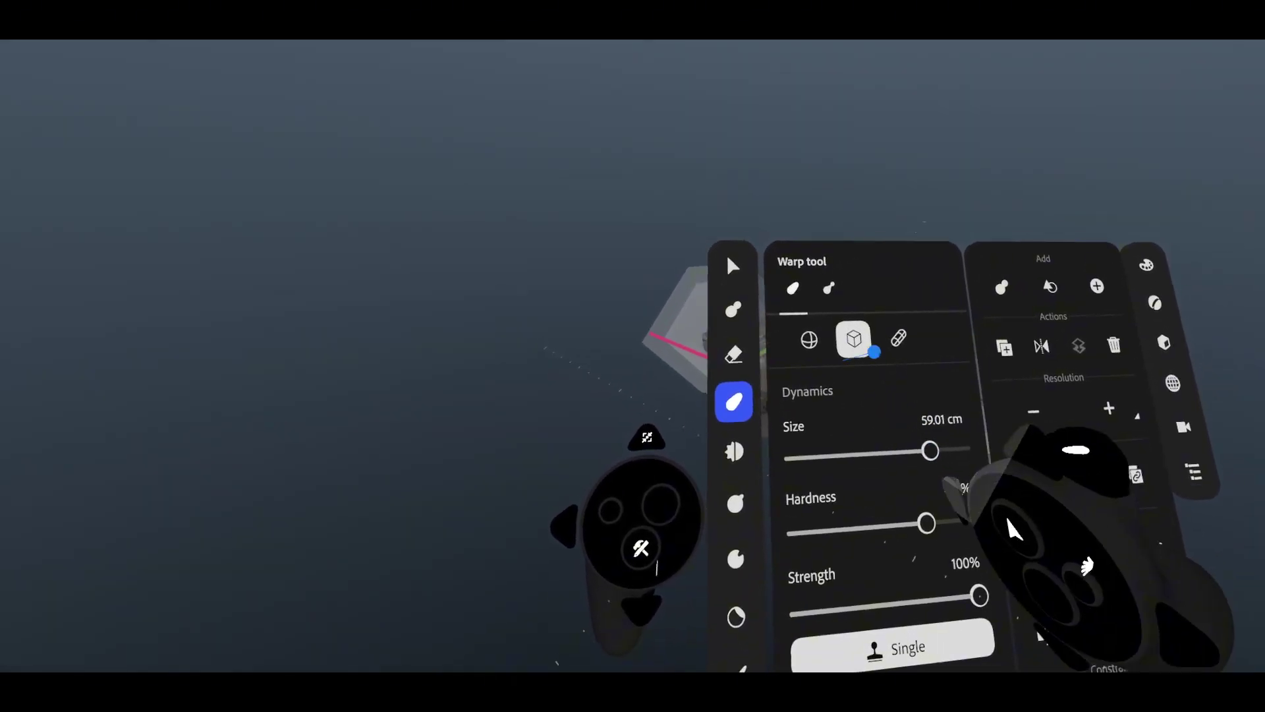
{"action": "left_click", "coordinate": [986, 486]}
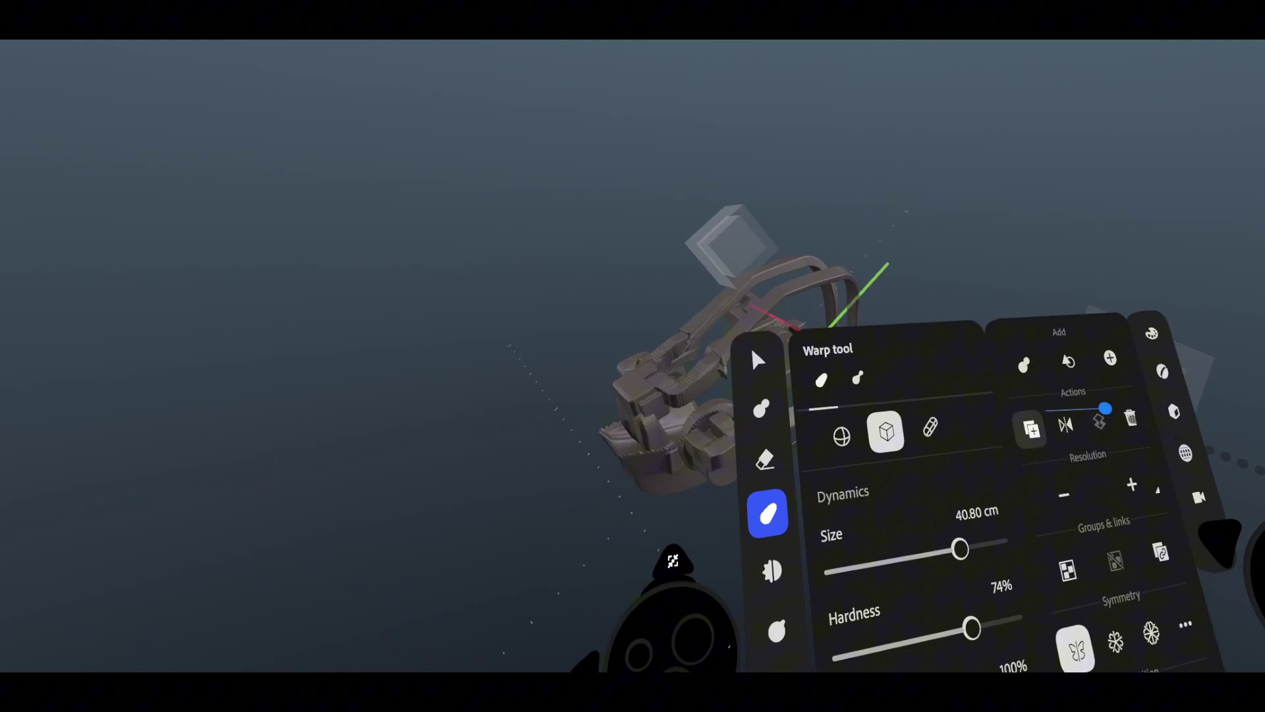
{"action": "left_click", "coordinate": [790, 380]}
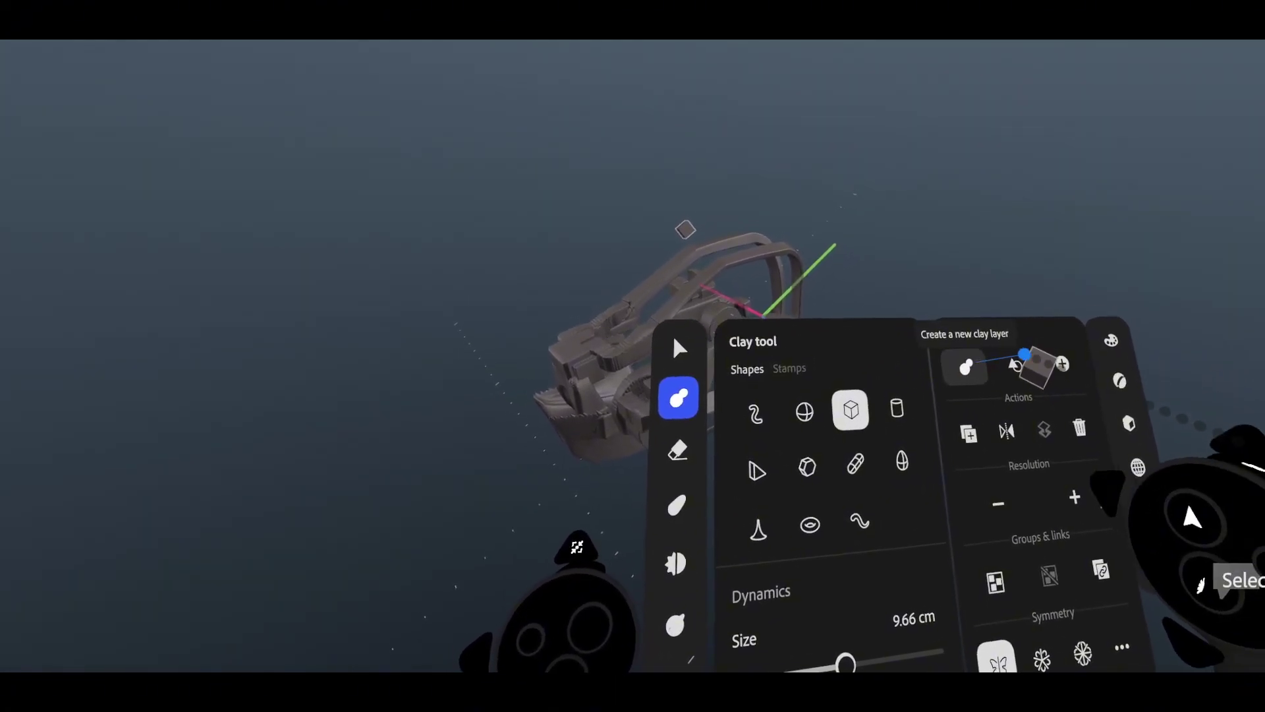
- Rotate, tilt, shift and rescale the sculpture with its scale cube to view it from several sides
{"action": "left_click_drag", "start_coordinate": [901, 394], "coordinate": [924, 416]}
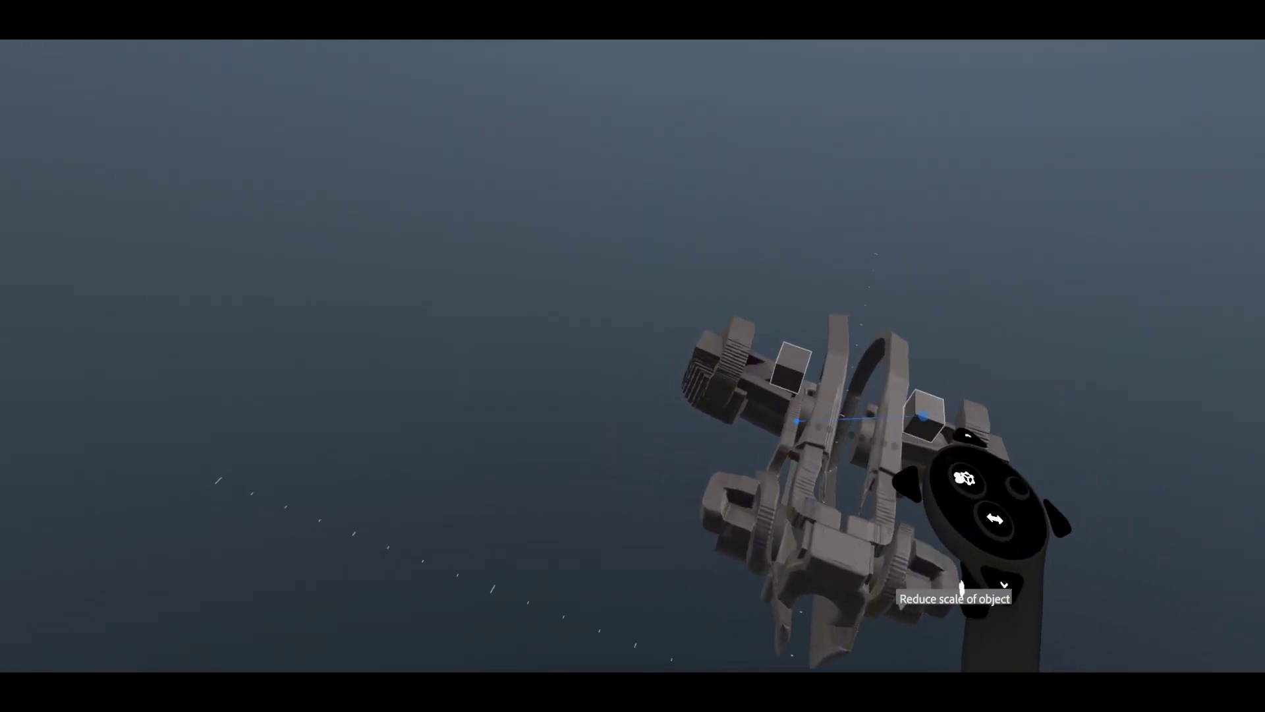
{"action": "mouse_move", "coordinate": [816, 408]}
{"action": "left_mouse_down"}
{"action": "mouse_move", "coordinate": [805, 429]}
{"action": "mouse_move", "coordinate": [819, 424]}
{"action": "mouse_move", "coordinate": [838, 447]}
{"action": "mouse_move", "coordinate": [830, 417]}
{"action": "left_mouse_up"}
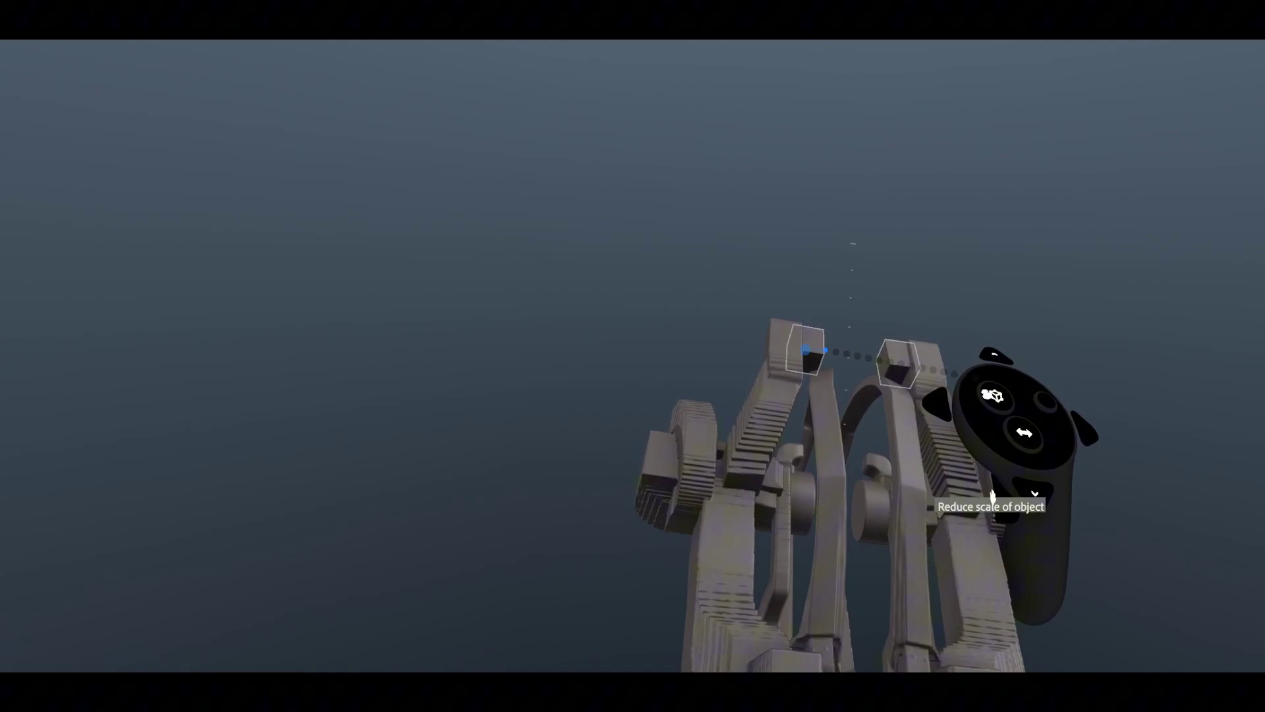
{"action": "left_click_drag", "start_coordinate": [806, 349], "coordinate": [854, 288]}
{"action": "left_click_drag", "start_coordinate": [967, 437], "coordinate": [968, 527]}
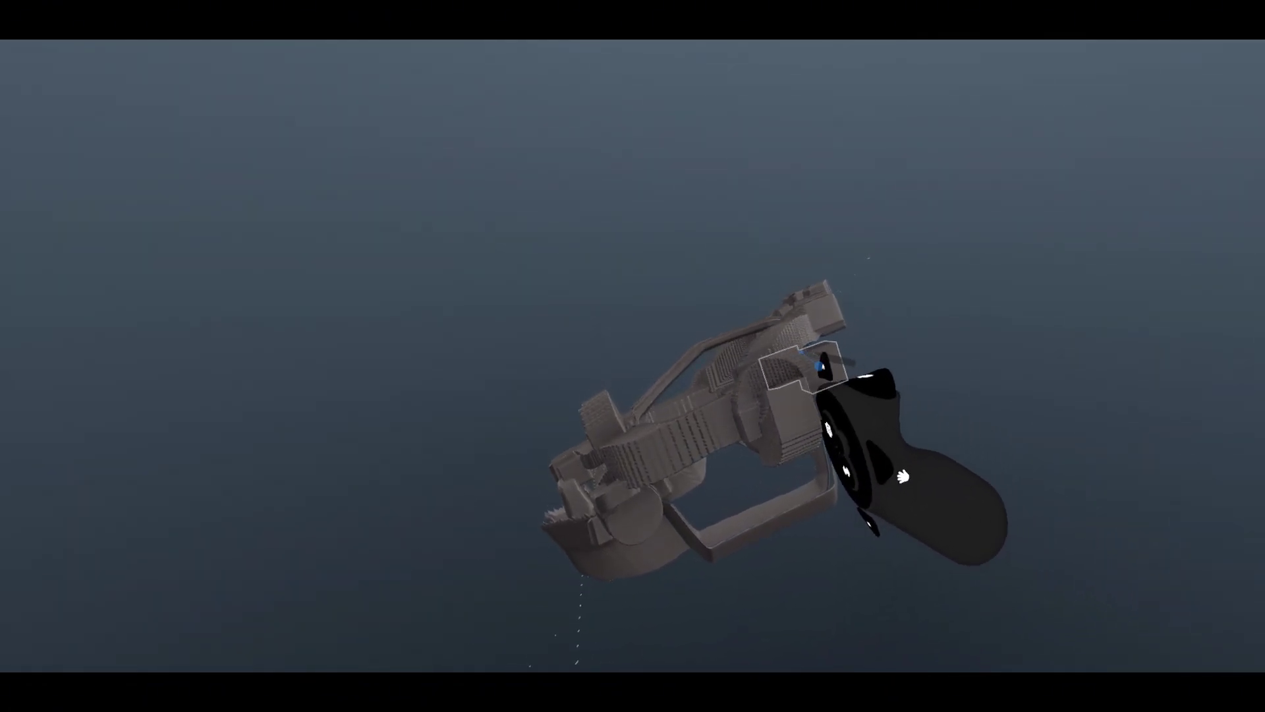
{"action": "left_click_drag", "start_coordinate": [821, 366], "coordinate": [919, 300]}
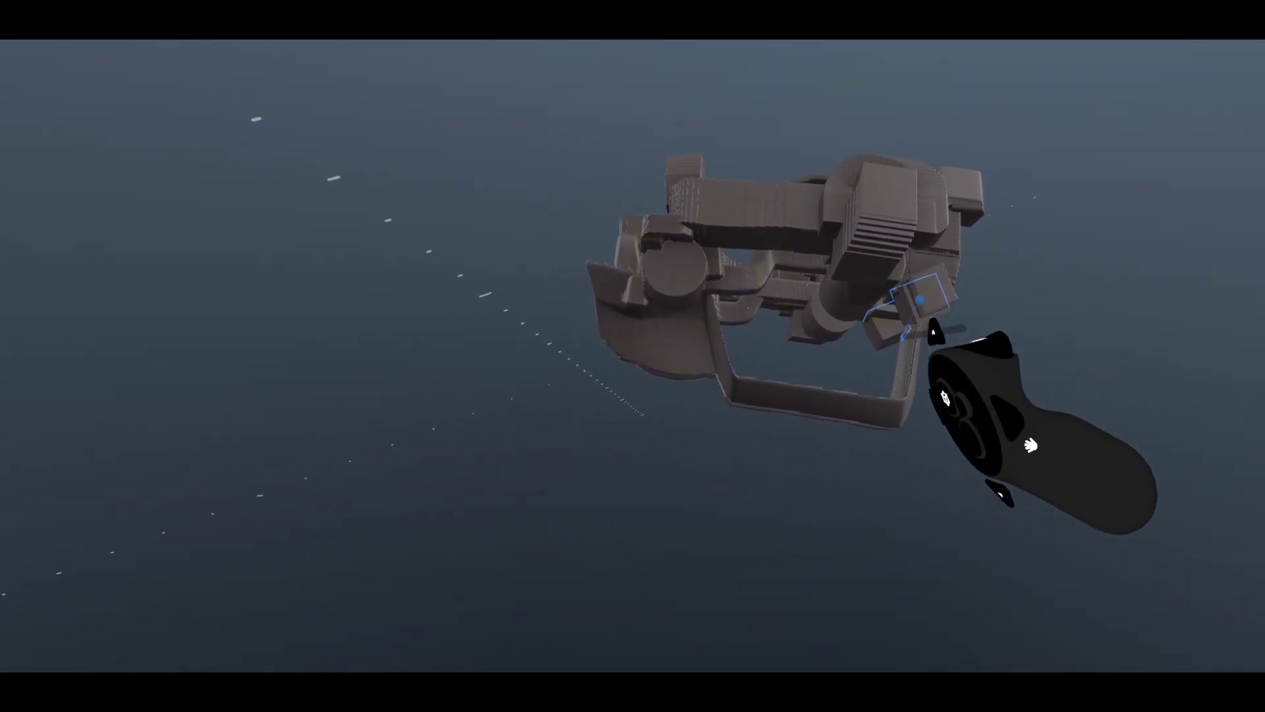
{"action": "left_click_drag", "start_coordinate": [808, 379], "coordinate": [908, 359]}
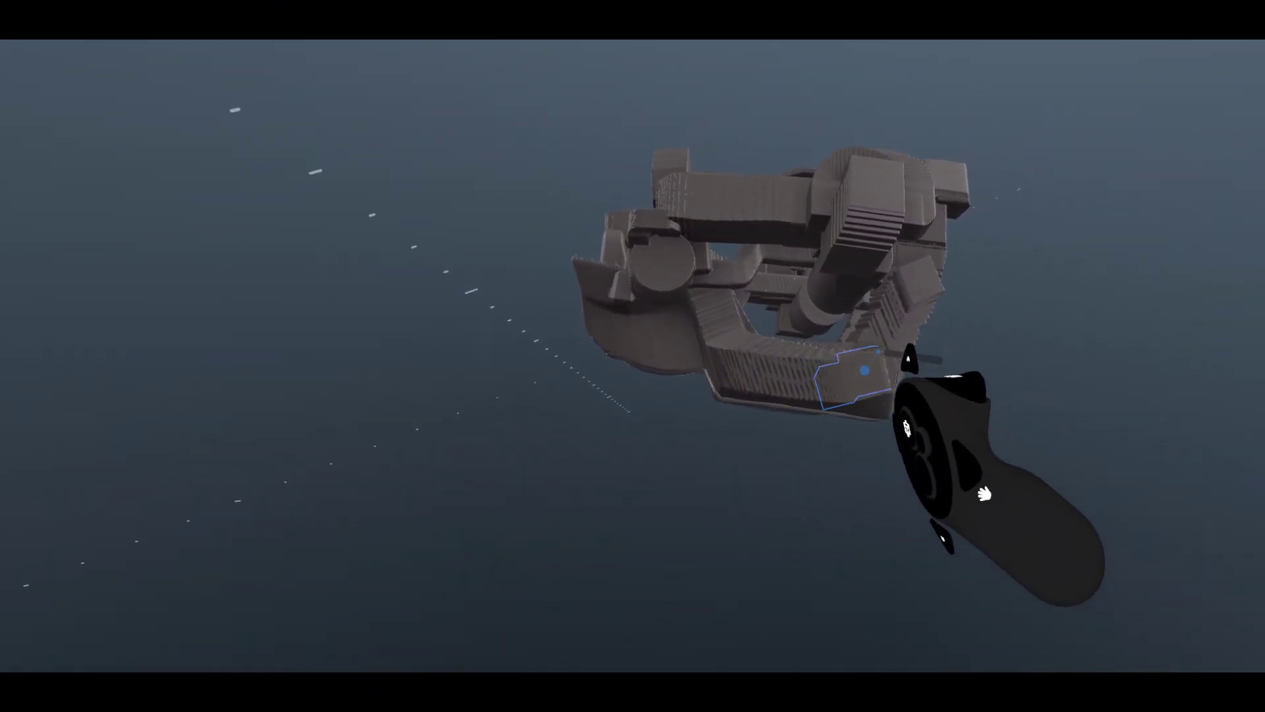
{"action": "left_click_drag", "start_coordinate": [913, 290], "coordinate": [900, 386]}
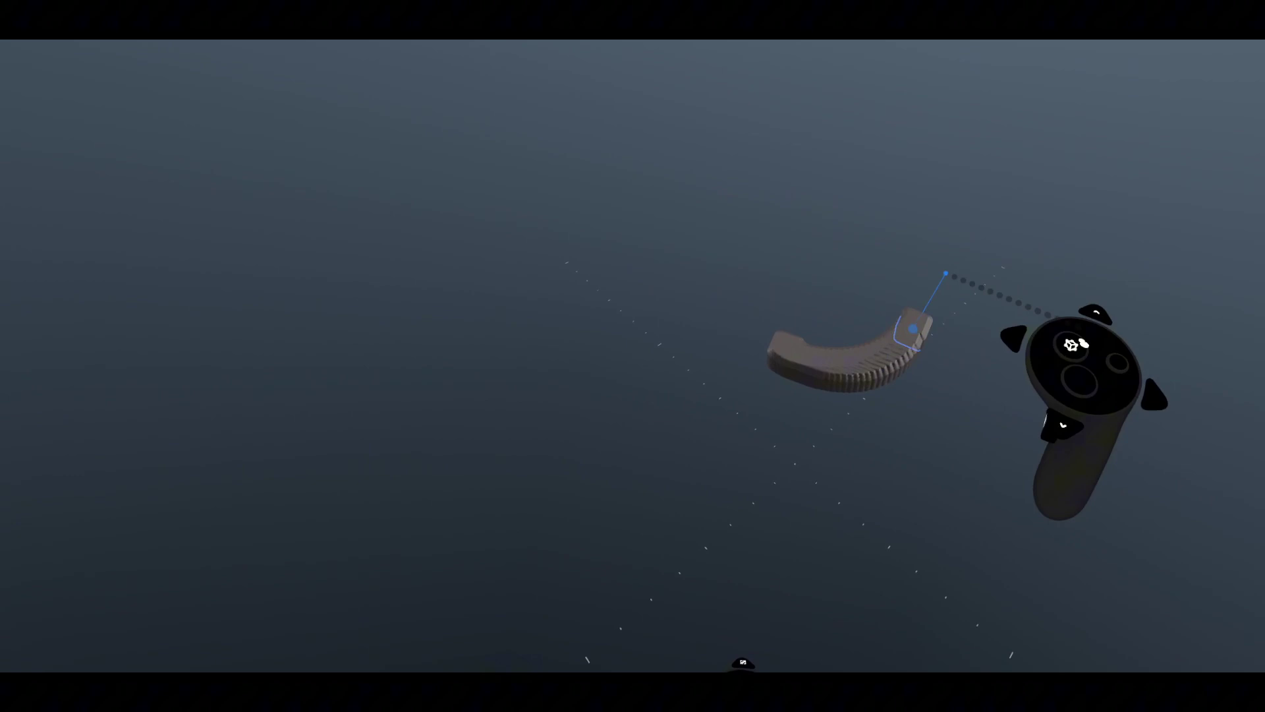
- Sweep the clay arc around into a closed ring
{"action": "left_click_drag", "start_coordinate": [845, 350], "coordinate": [1114, 455]}
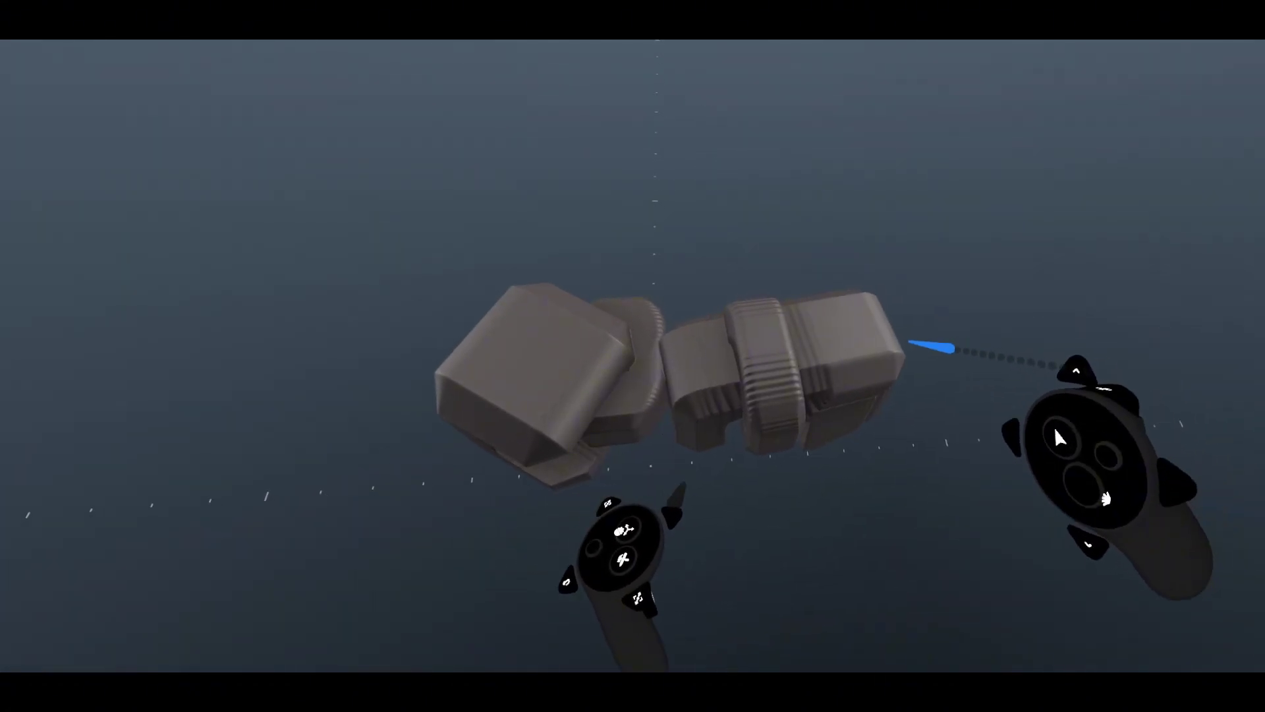
- Select the blocky limb piece with the Select tool
{"action": "left_click", "coordinate": [903, 323]}
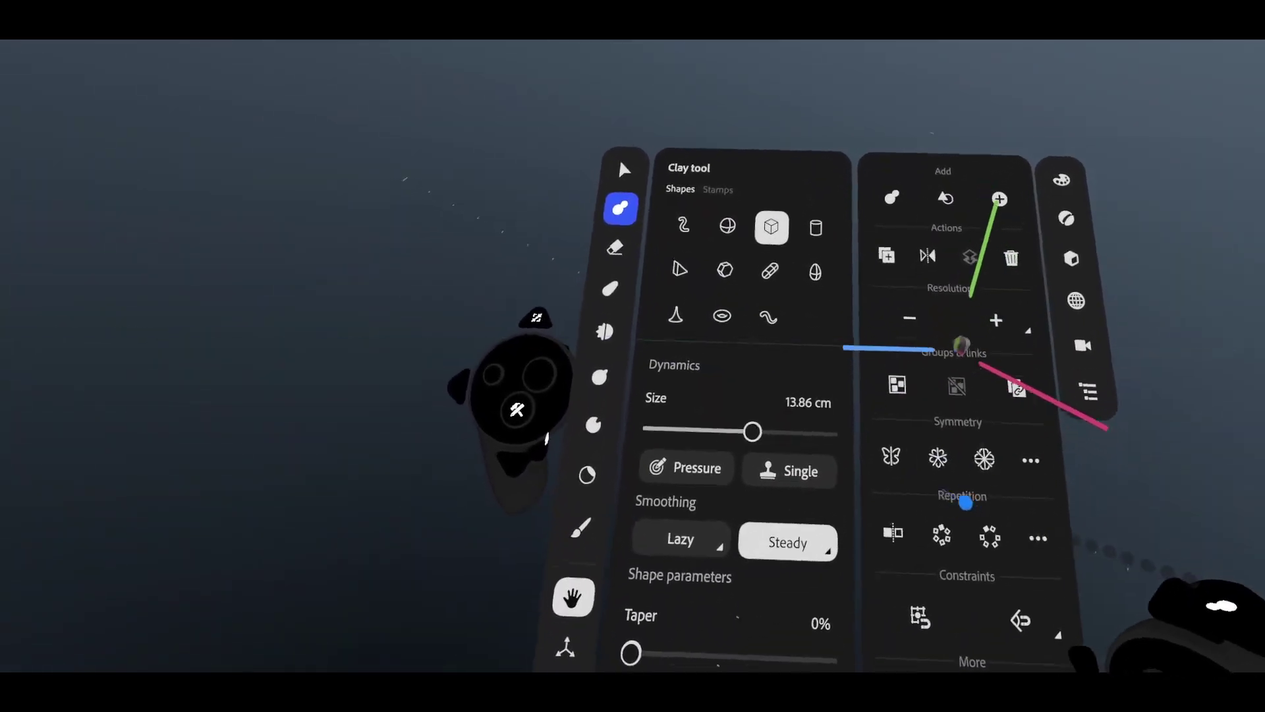
- Enable Mirror symmetry and add a mirrored copy of the leg
{"action": "left_click", "coordinate": [891, 456]}
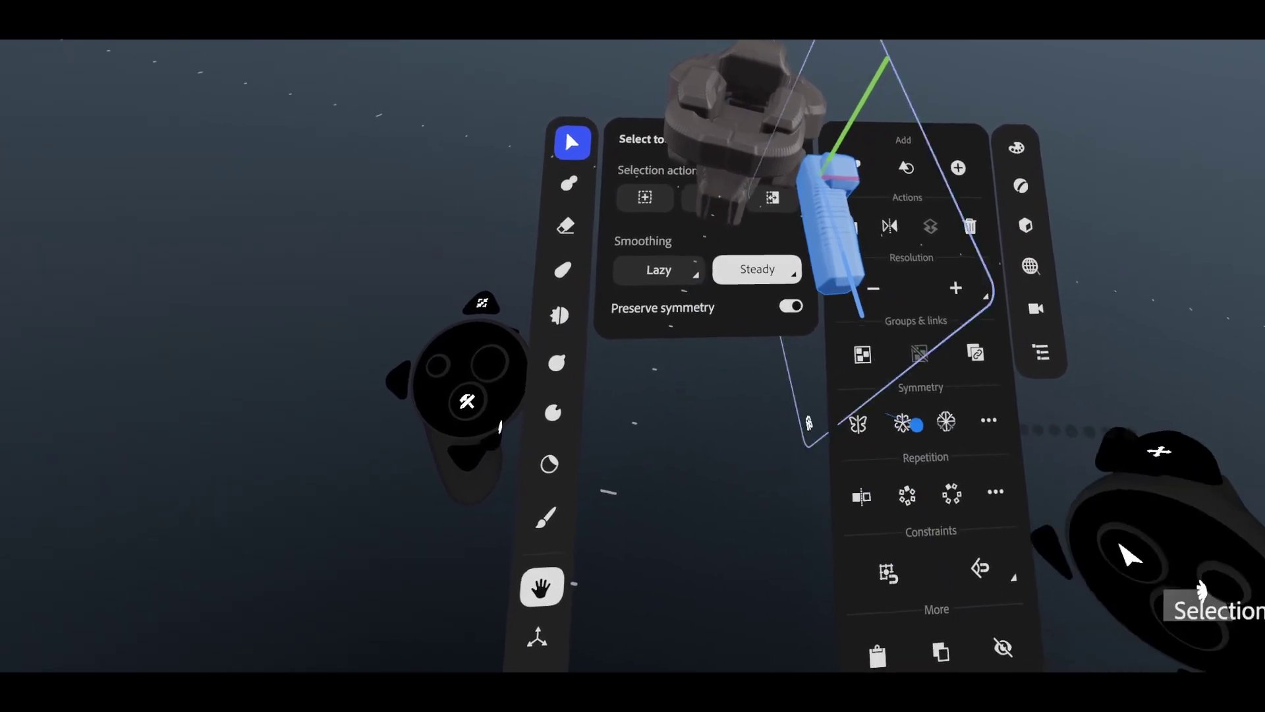
{"action": "left_click", "coordinate": [865, 493]}
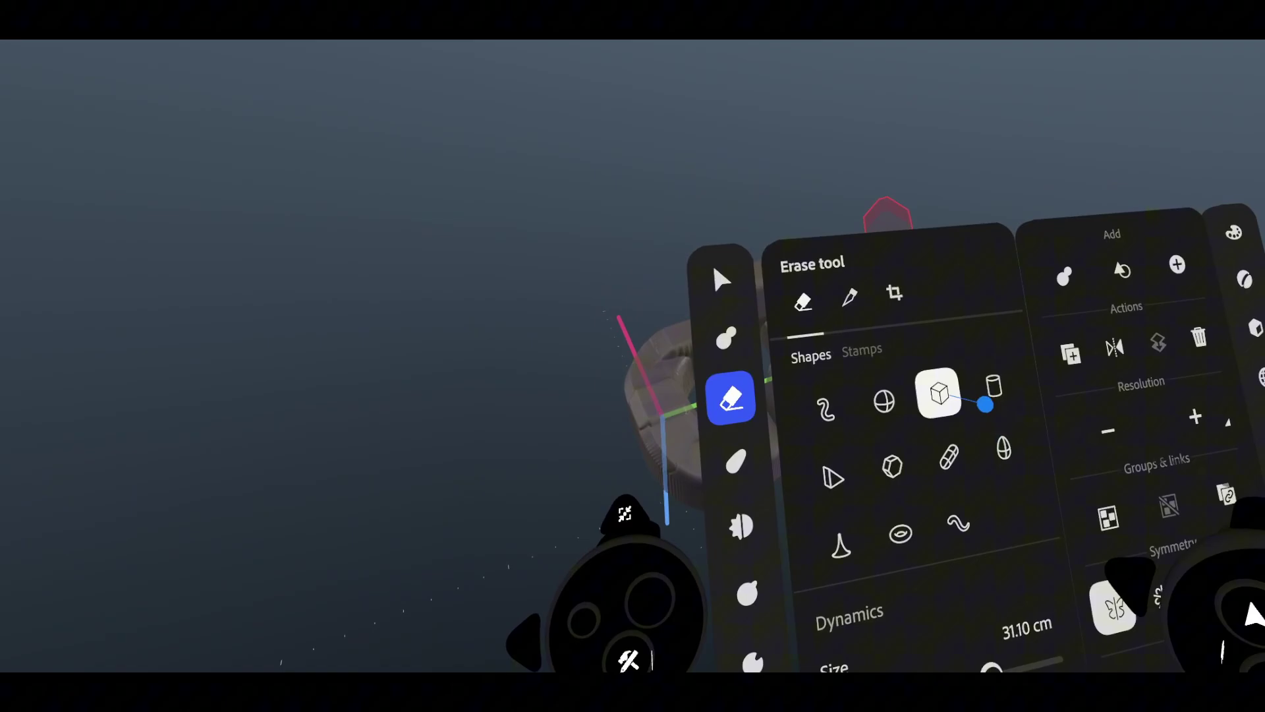
- Switch between Warp and Select, ending with the Warp tool active at 34.45 cm
{"action": "left_click", "coordinate": [847, 485]}
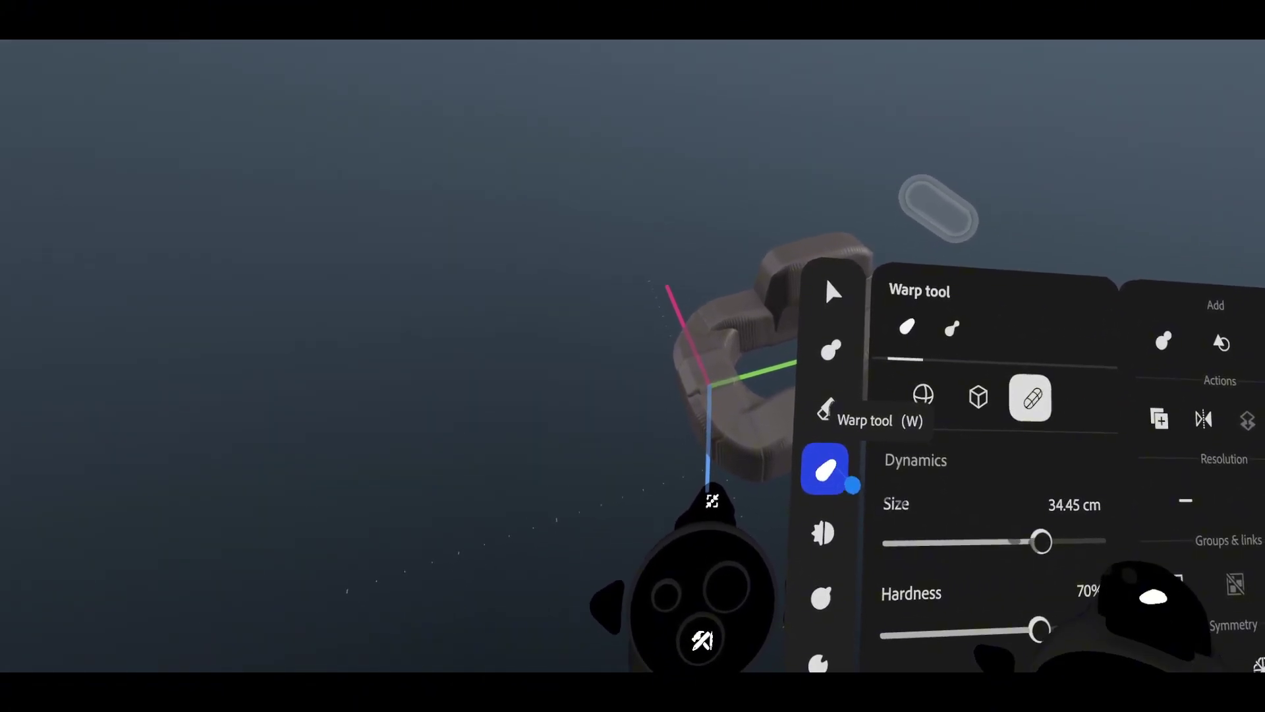
{"action": "left_click", "coordinate": [837, 280]}
{"action": "left_click", "coordinate": [847, 470]}
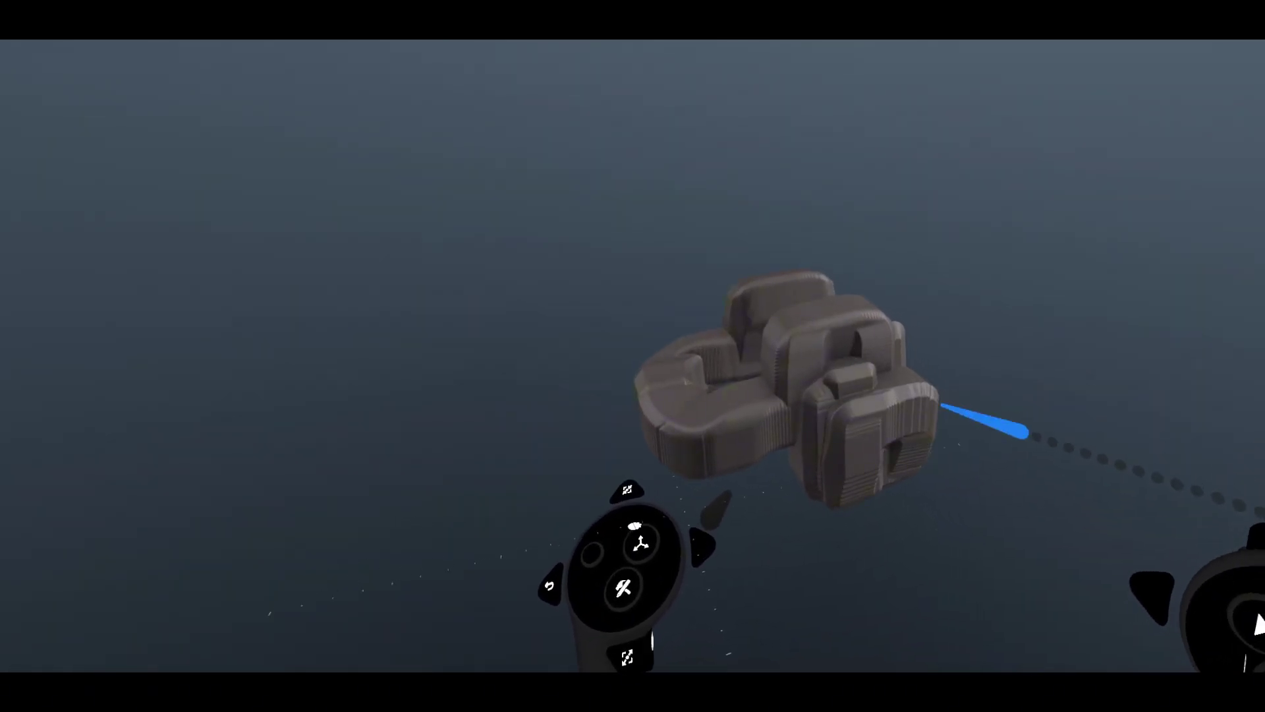
- Set the Warp tool's region to Cube with 80% hardness
{"action": "left_click", "coordinate": [866, 443]}
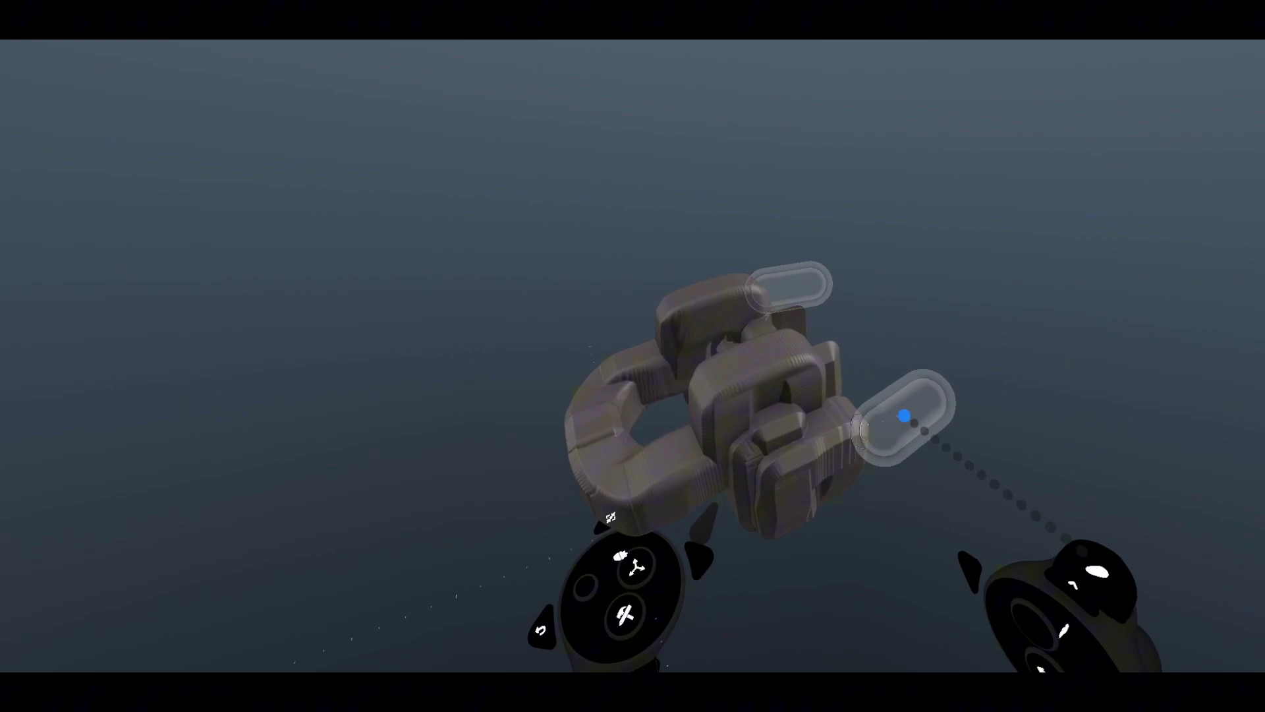
{"action": "left_click", "coordinate": [905, 416]}
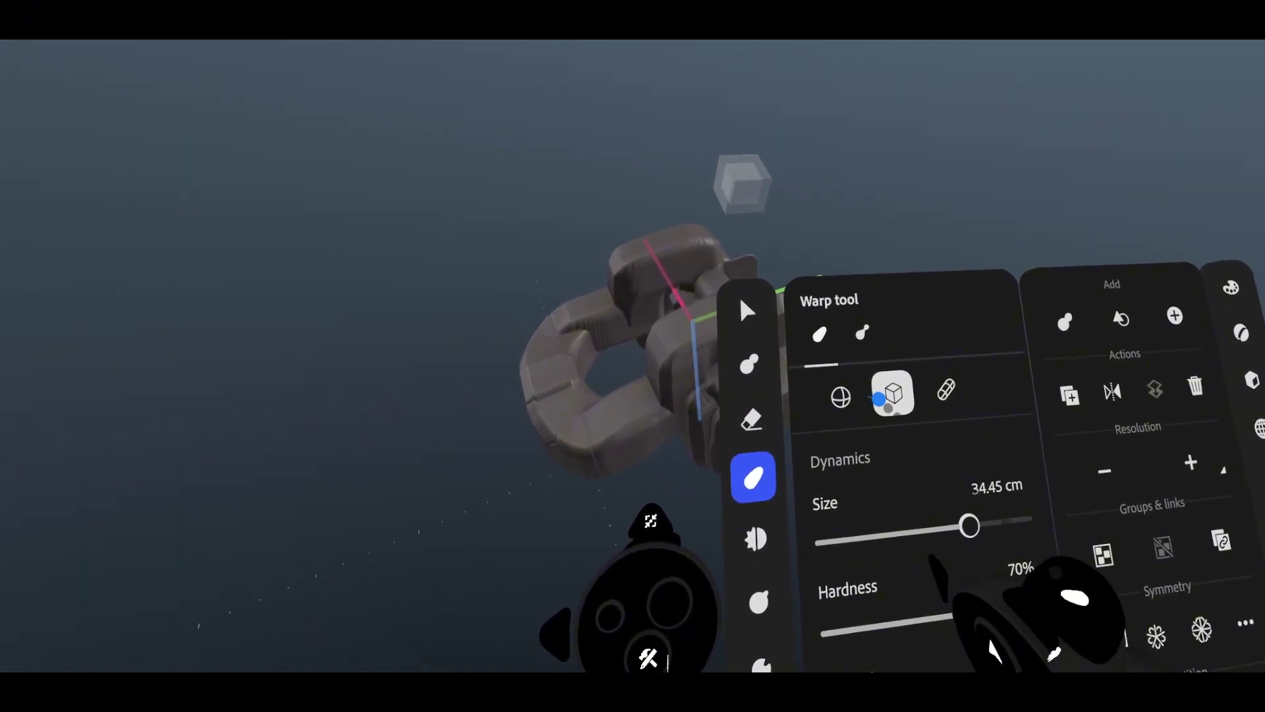
{"action": "left_click", "coordinate": [841, 397]}
{"action": "left_click", "coordinate": [884, 402]}
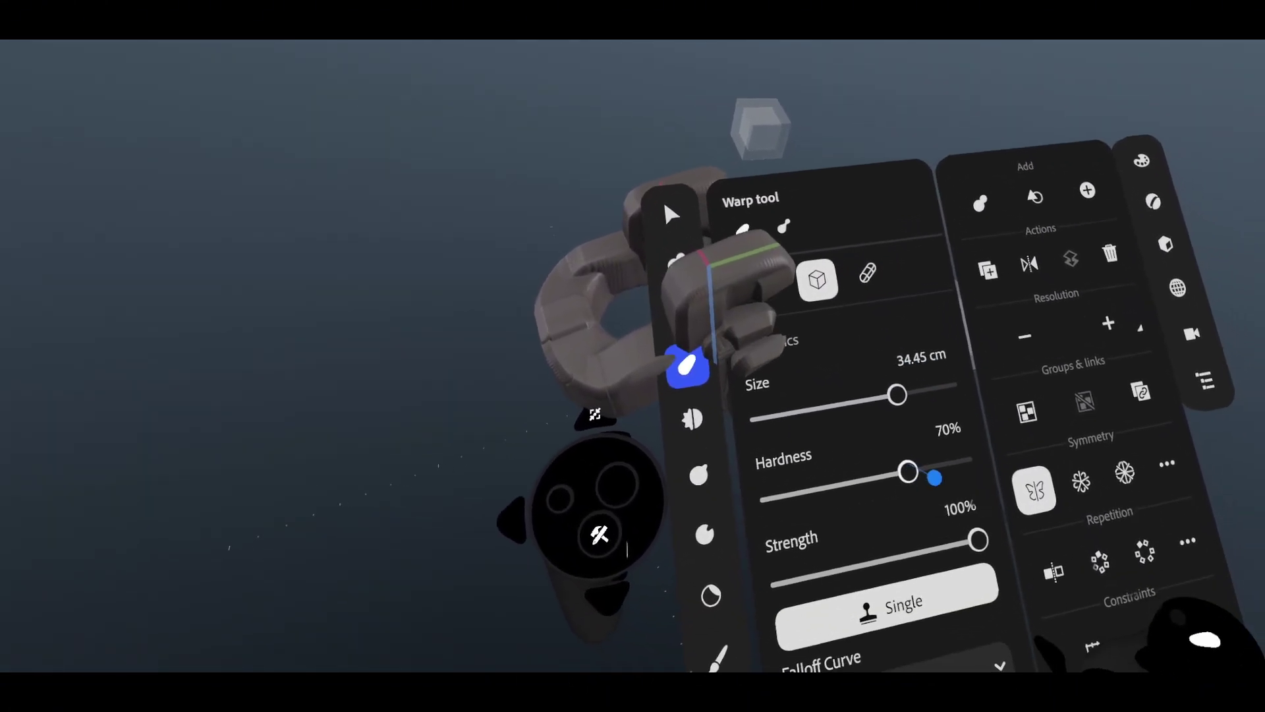
{"action": "left_click_drag", "start_coordinate": [934, 474], "coordinate": [955, 479]}
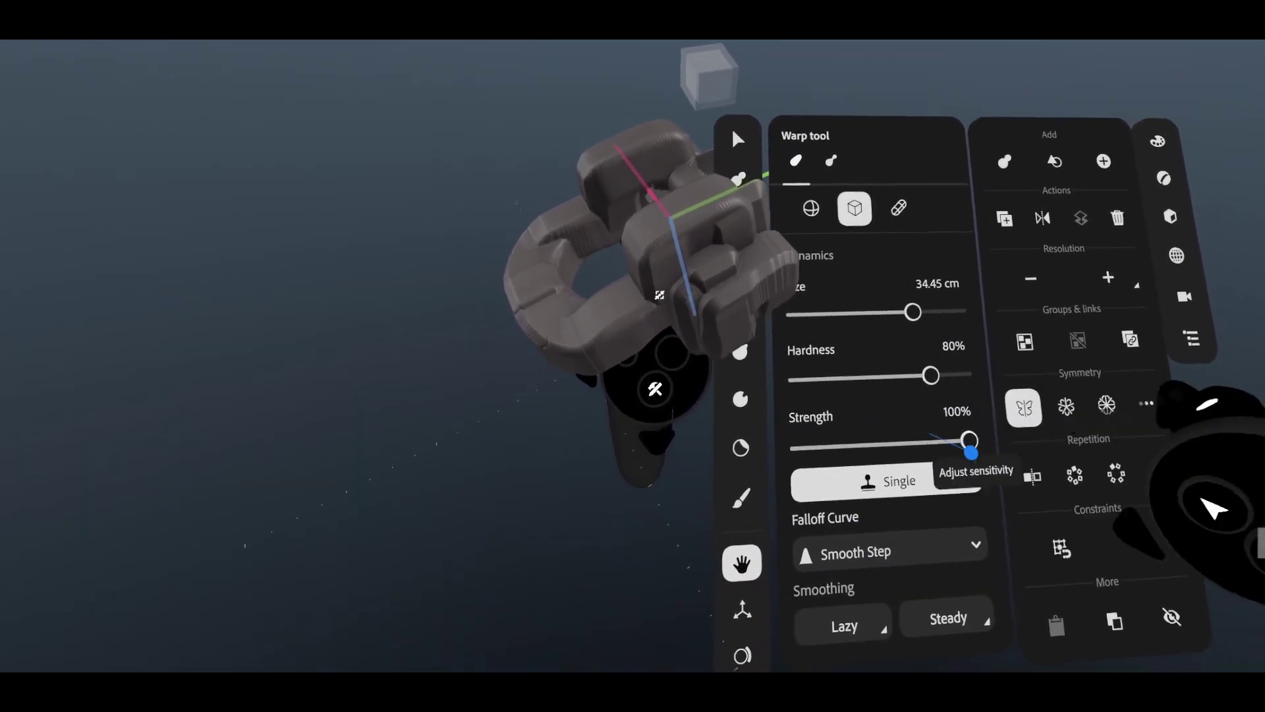
- Stretch the link's right side into long prongs bent into C shapes
{"action": "key", "text": "Escape"}
{"action": "left_click_drag", "start_coordinate": [892, 342], "coordinate": [923, 314]}
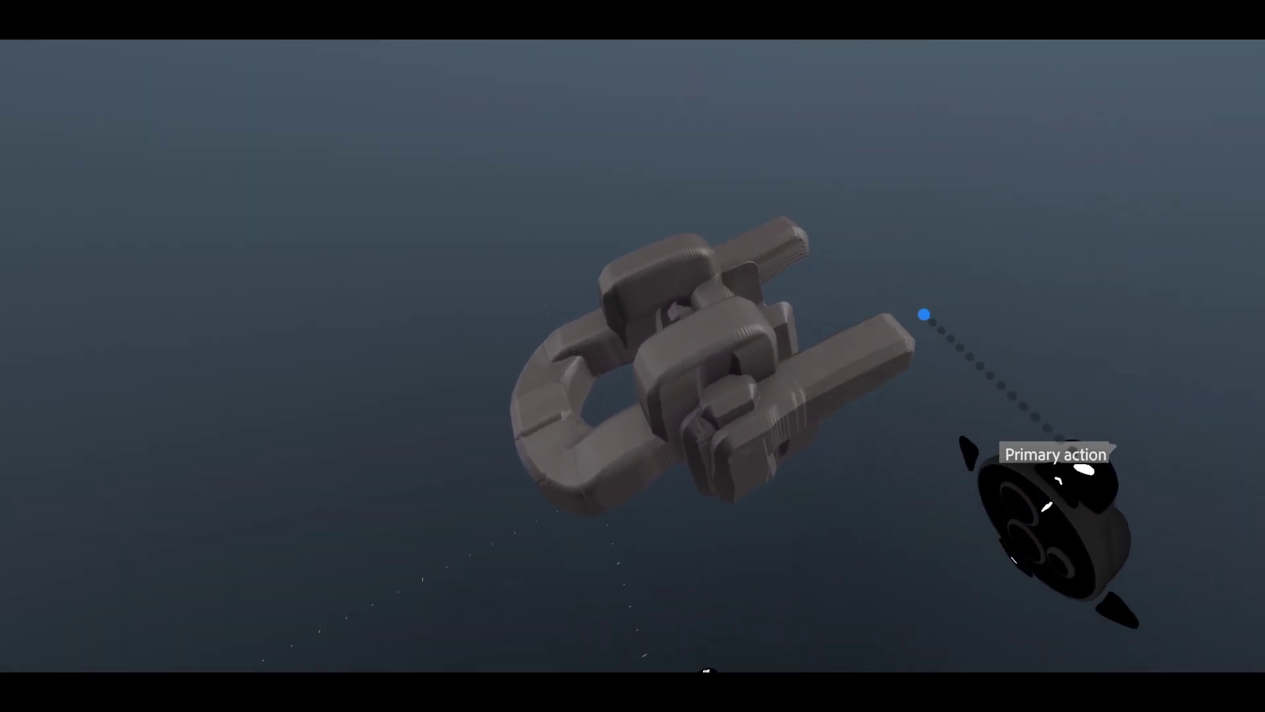
{"action": "left_click_drag", "start_coordinate": [1118, 230], "coordinate": [946, 407]}
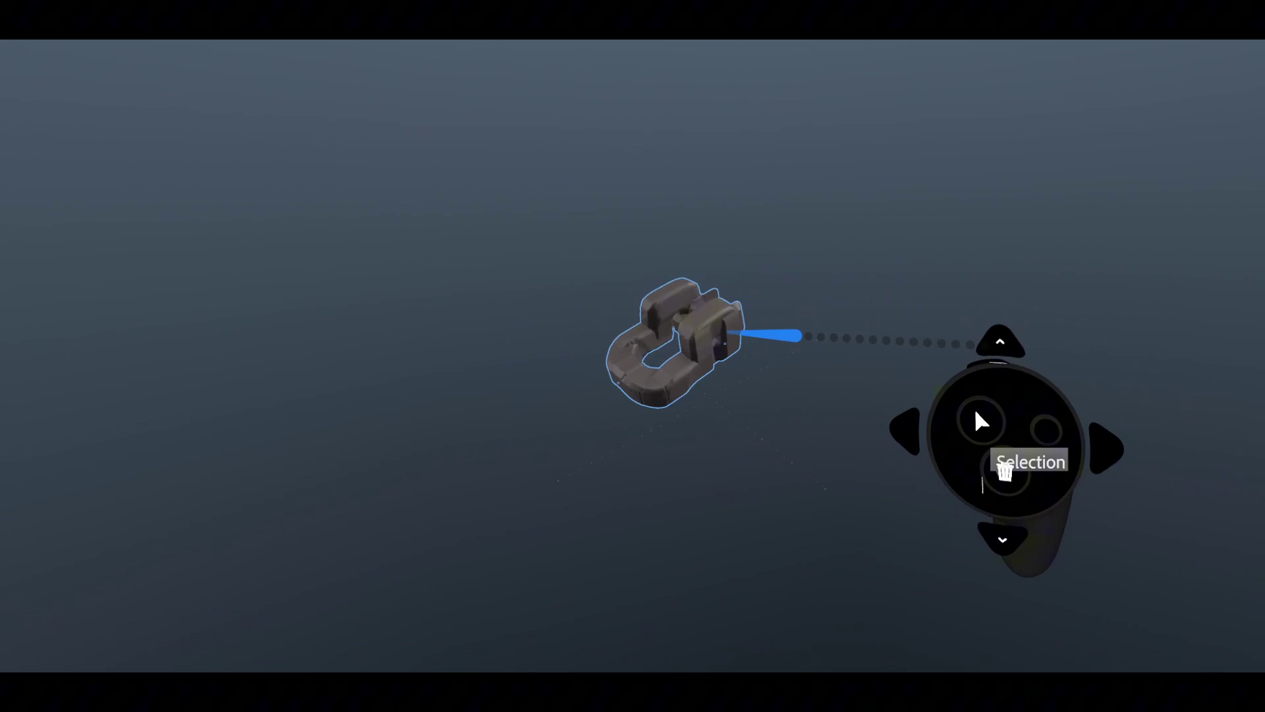
- Select the chain-link sculpt and lower the Warp hardness to 70%
{"action": "left_click", "coordinate": [790, 364]}
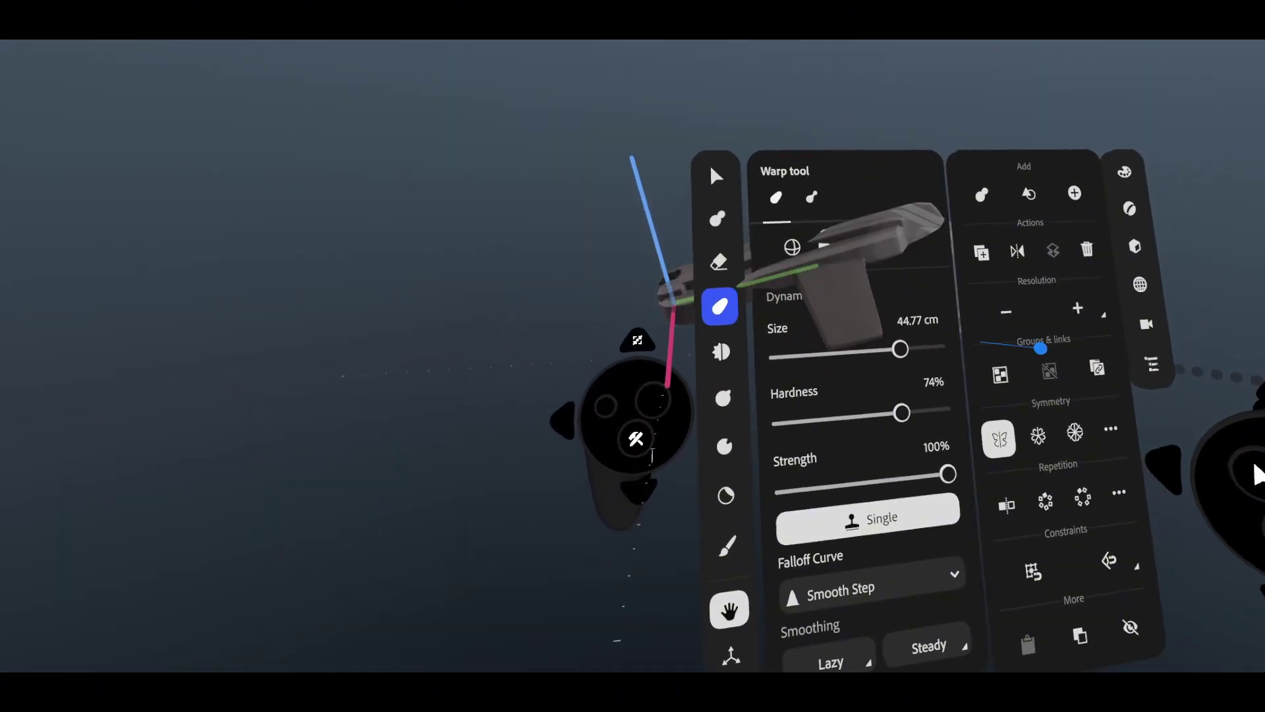
{"action": "left_click_drag", "start_coordinate": [947, 444], "coordinate": [947, 454]}
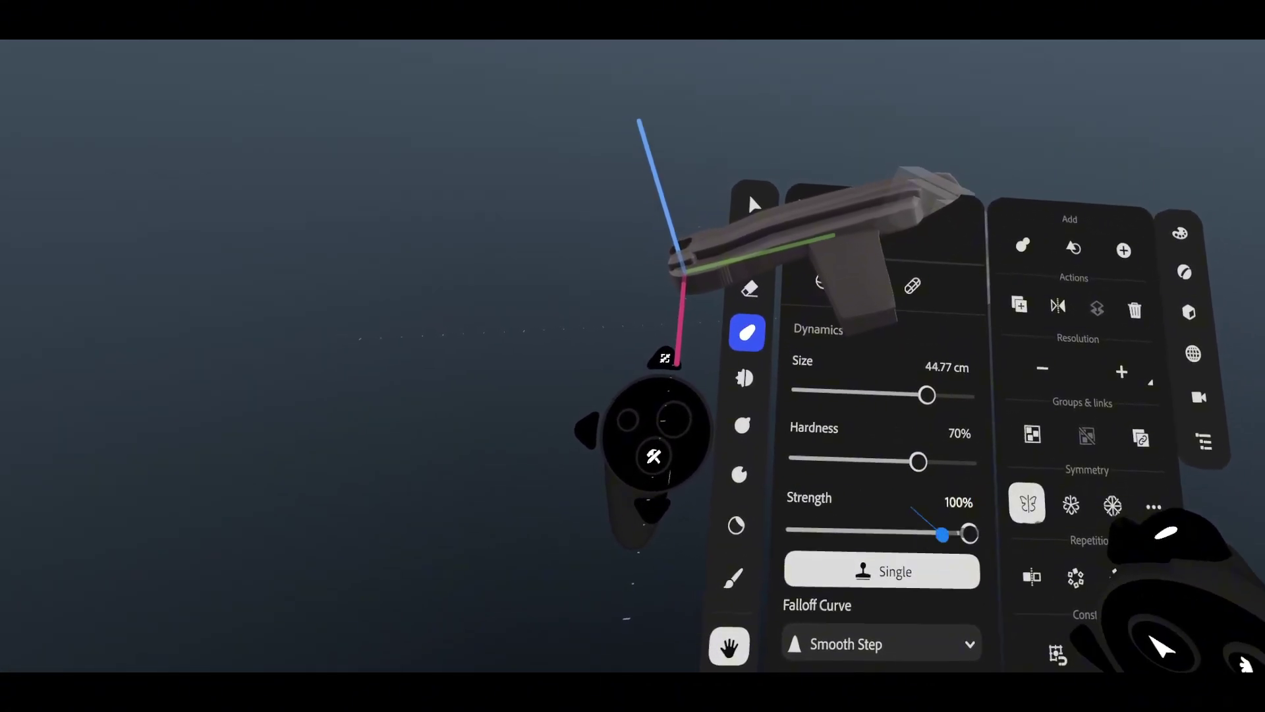